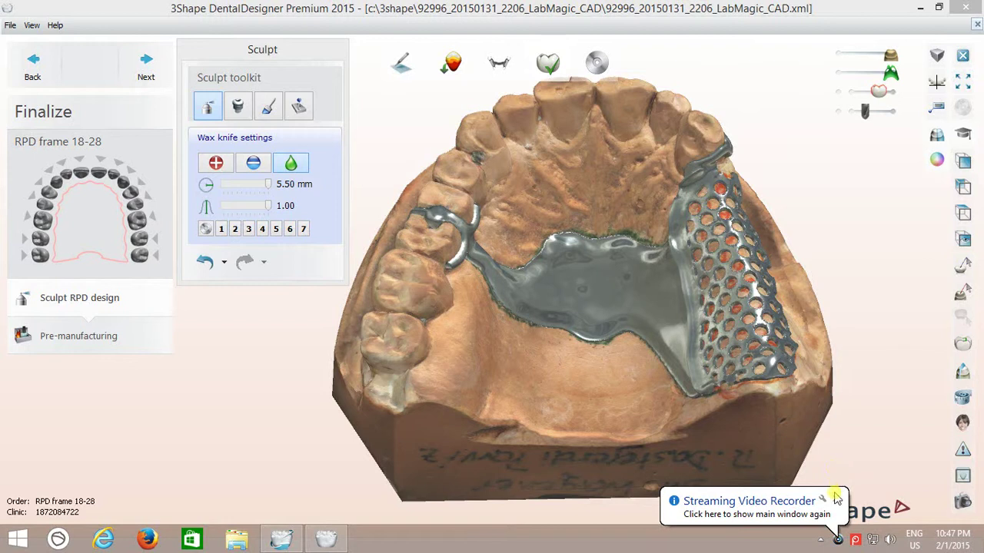
# Shrink the wax knife's radius and reshape the wax on the palatal plate
pyautogui.click(836, 500)
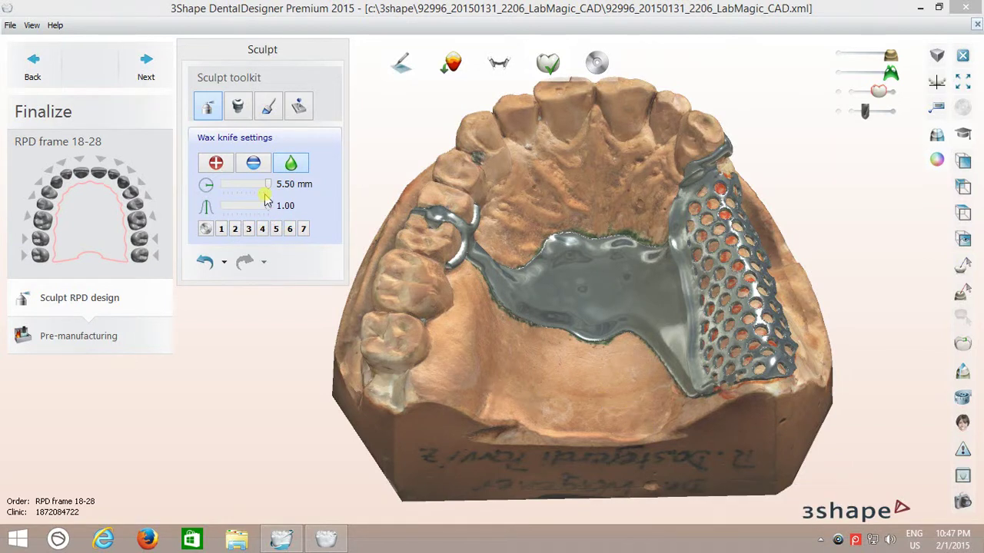
pyautogui.moveTo(267, 190)
pyautogui.mouseDown()
pyautogui.moveTo(234, 190)
pyautogui.moveTo(260, 206)
pyautogui.moveTo(246, 185)
pyautogui.moveTo(255, 185)
pyautogui.mouseUp()
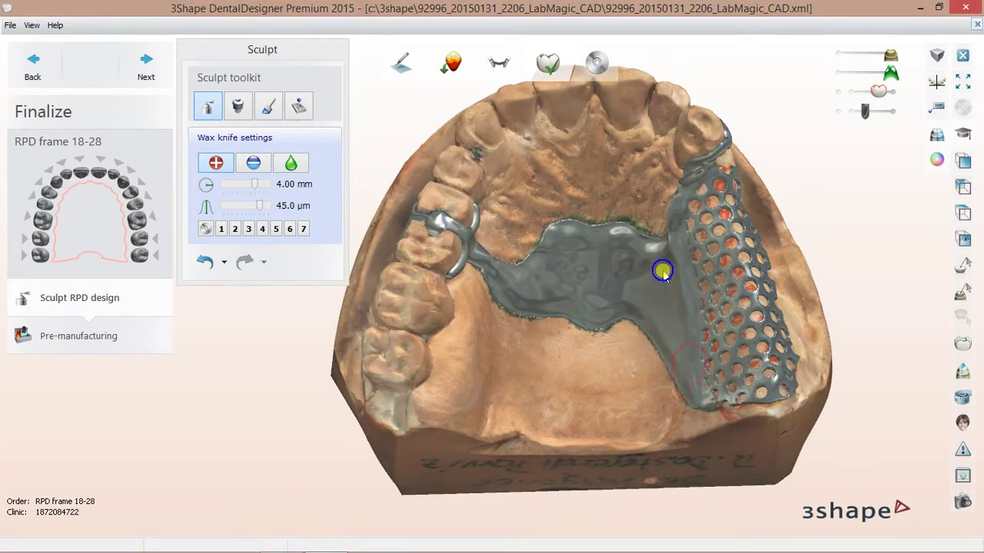
pyautogui.moveTo(649, 247); pyautogui.dragTo(578, 257)
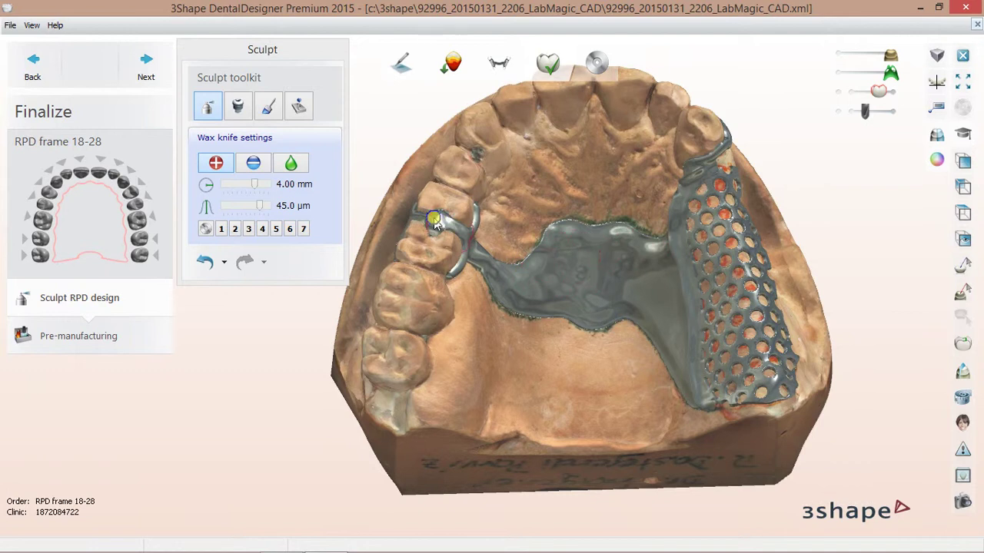
# Smooth the palatal plate's wax surface using the wax knife's smoothing mode
pyautogui.click(292, 163)
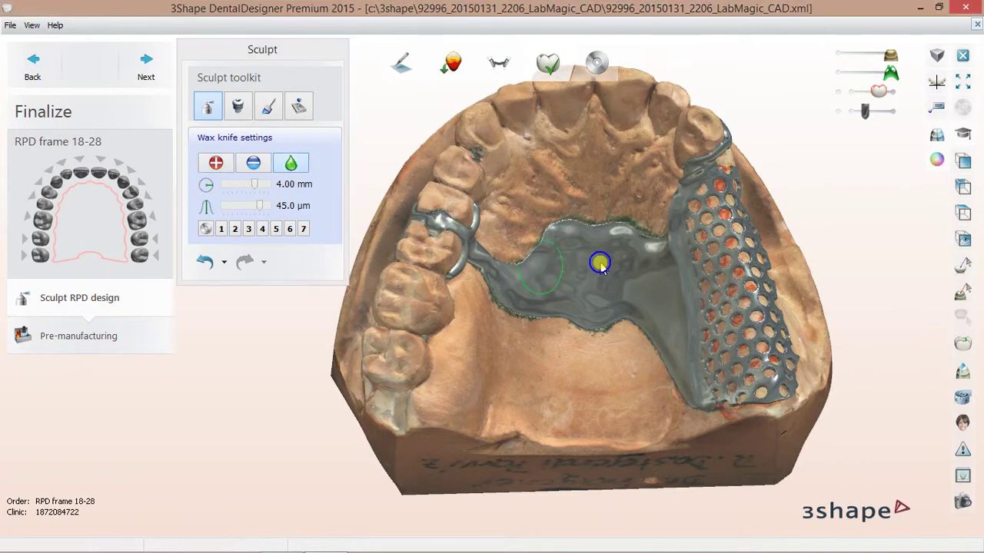
pyautogui.moveTo(589, 259)
pyautogui.mouseDown()
pyautogui.moveTo(667, 368)
pyautogui.moveTo(504, 347)
pyautogui.mouseUp()
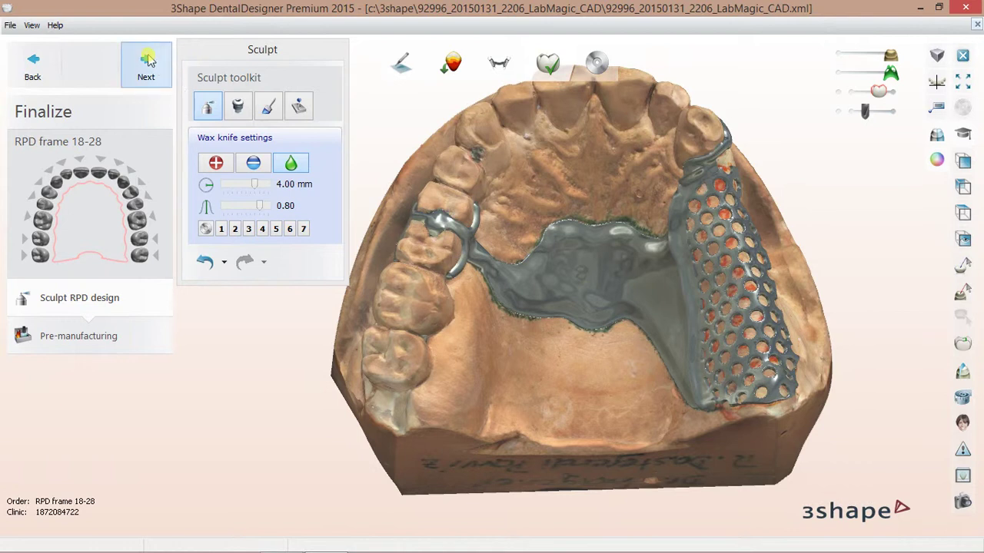
pyautogui.moveTo(838, 547)
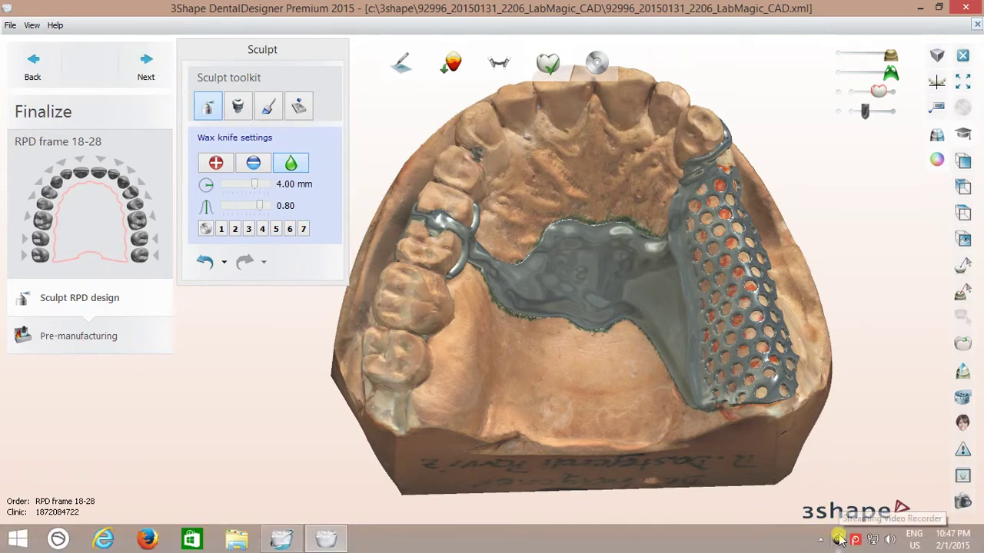
pyautogui.rightClick(839, 538)
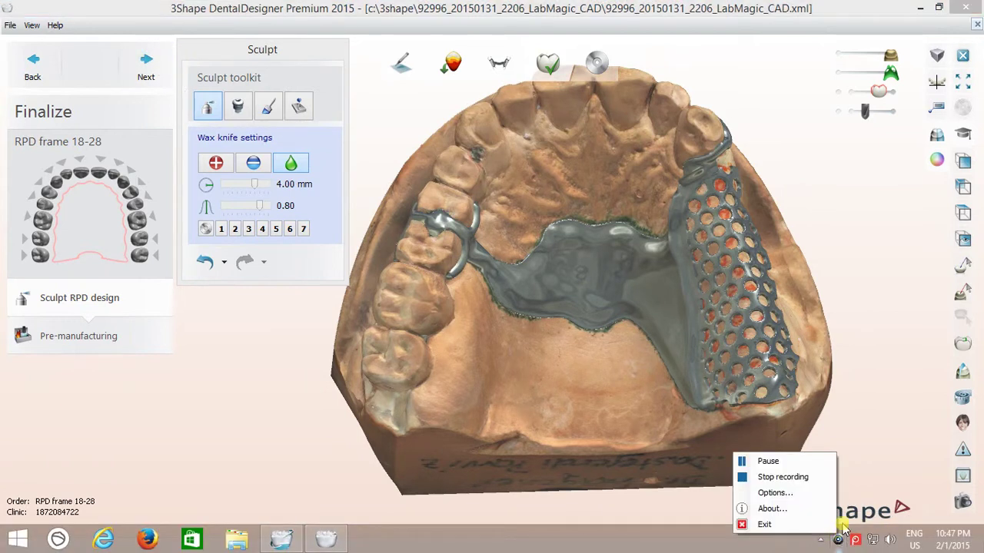
pyautogui.click(845, 416)
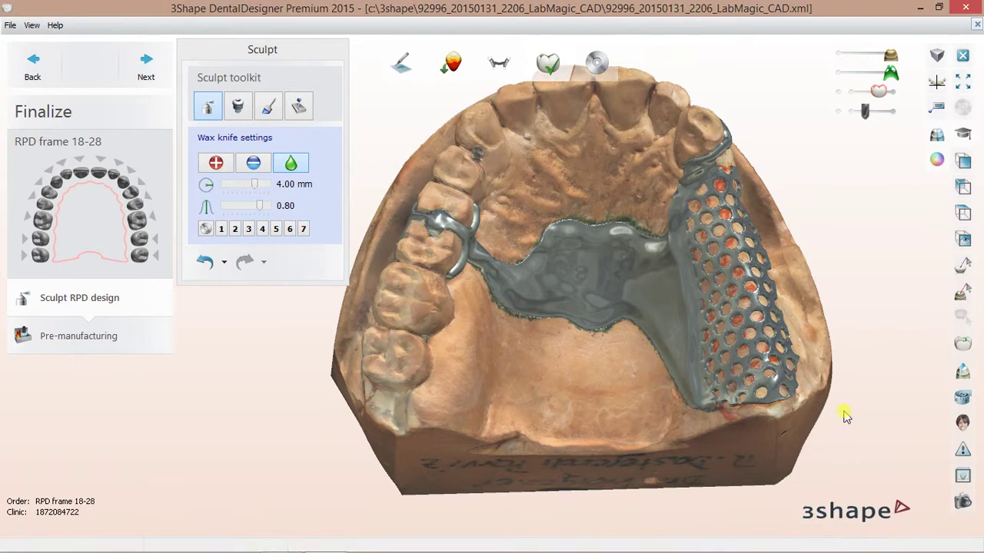
# At Pre-manufacturing, place a sprue ball on the mesh grid and start a 2.50 mm bar there
pyautogui.click(150, 68)
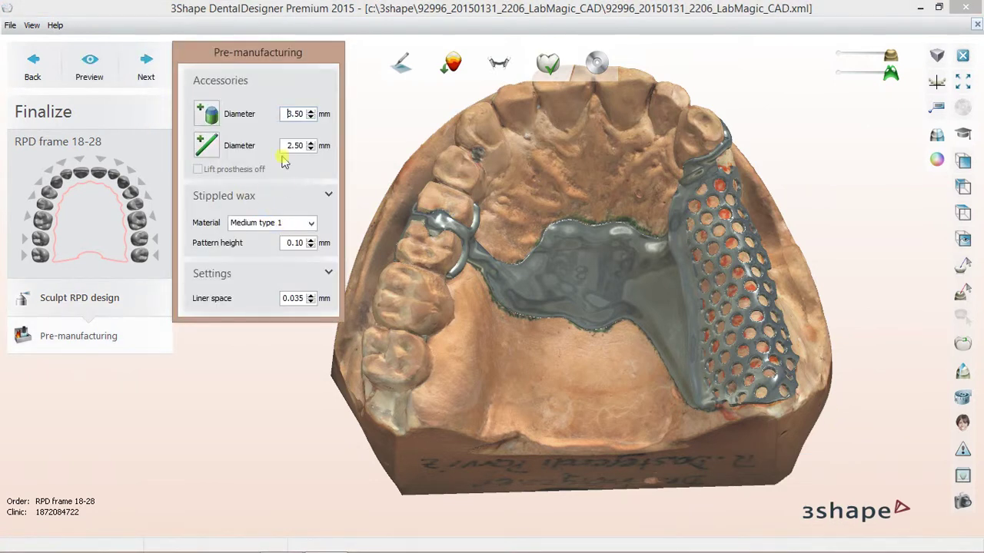
pyautogui.click(204, 113)
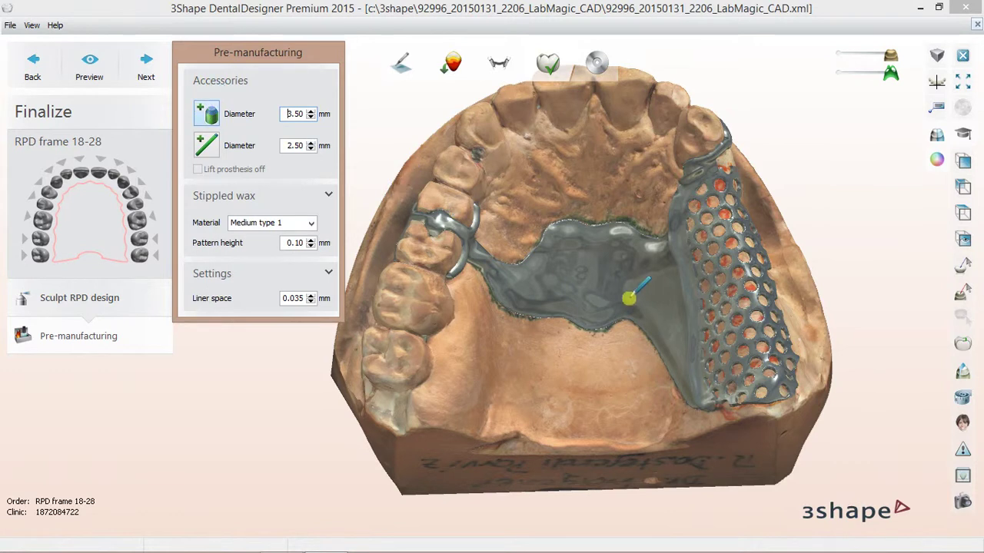
pyautogui.click(736, 286)
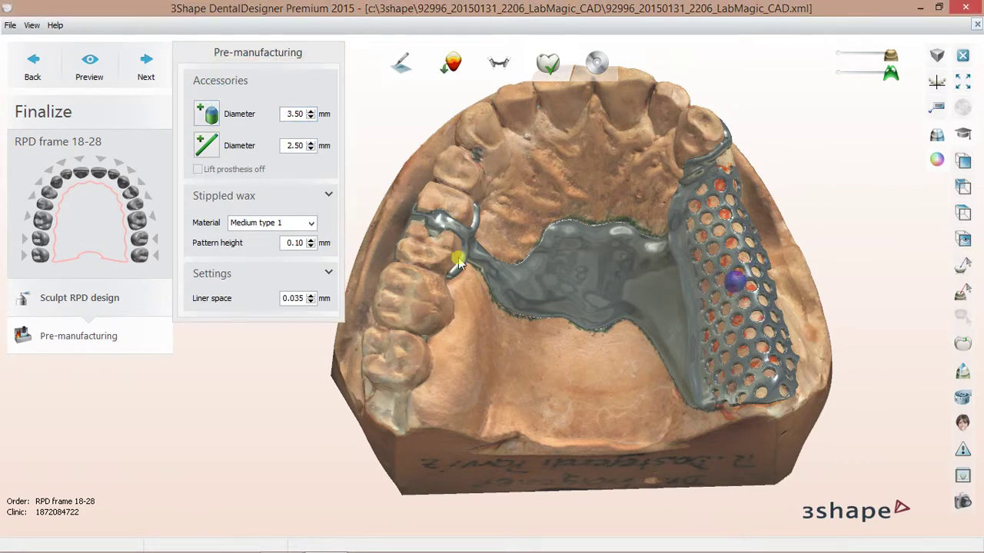
pyautogui.click(204, 148)
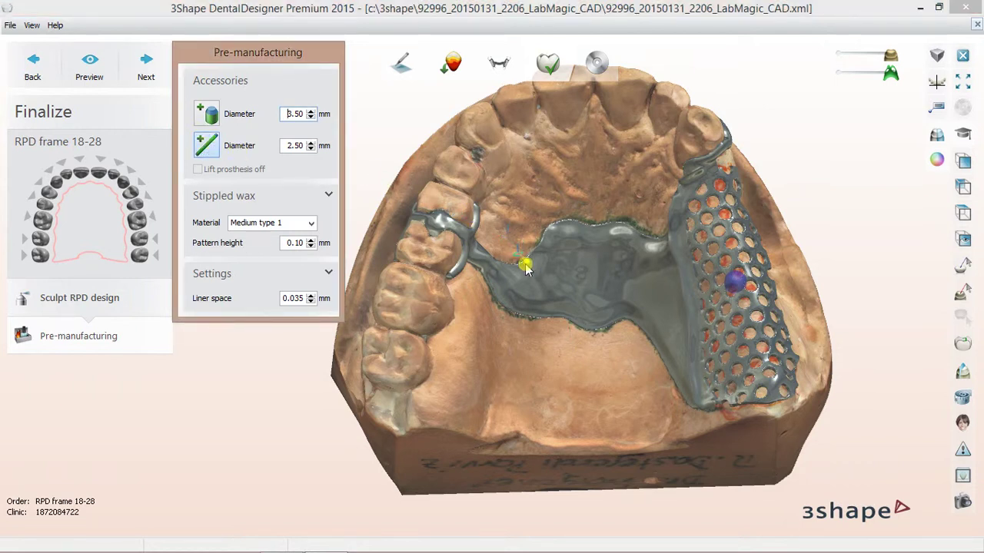
pyautogui.click(744, 313)
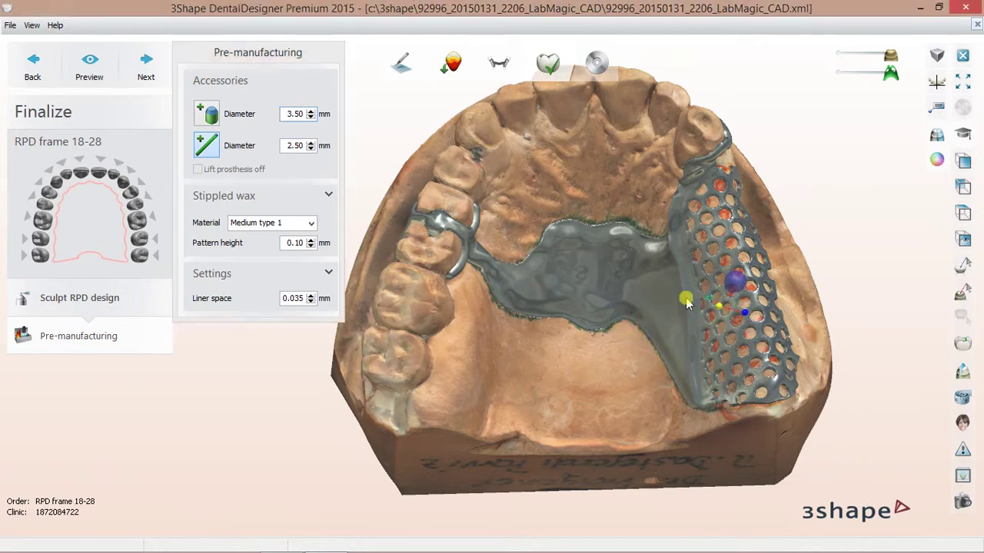
# End the 2.50 mm bar near the clasp, then adjust its mesh-side endpoint on the grid
pyautogui.click(485, 263)
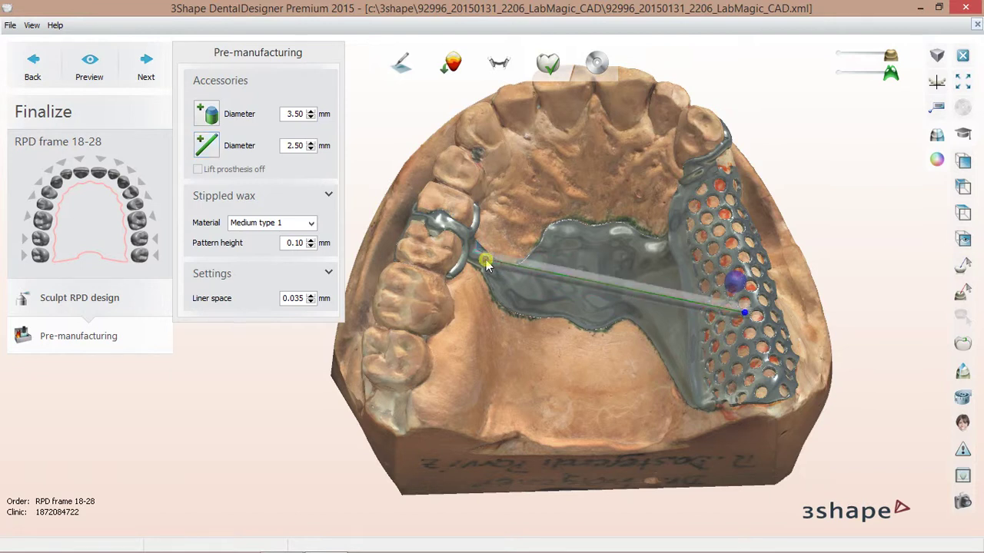
pyautogui.moveTo(584, 321); pyautogui.dragTo(597, 260, button='right')
pyautogui.scroll(2, 602, 263)
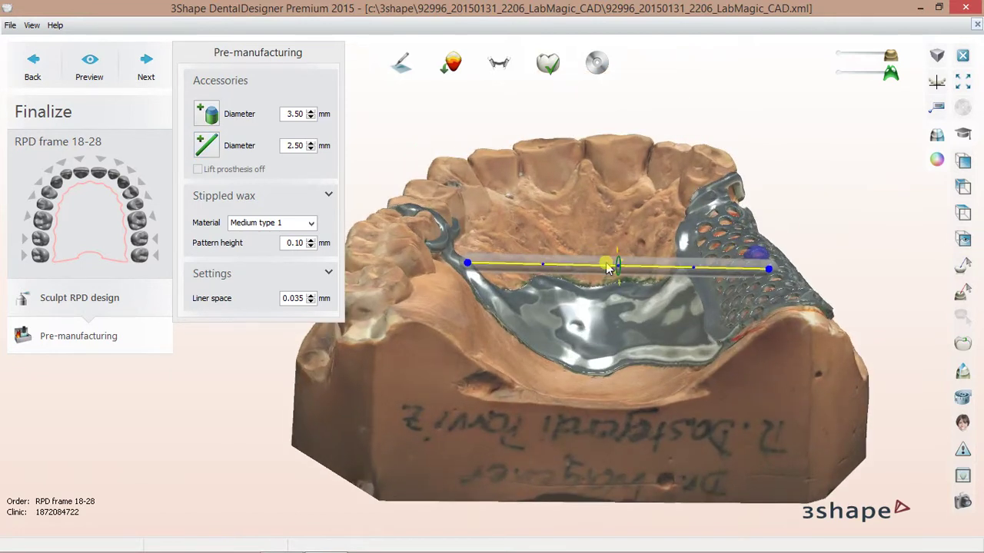
pyautogui.scroll(1, 615, 266)
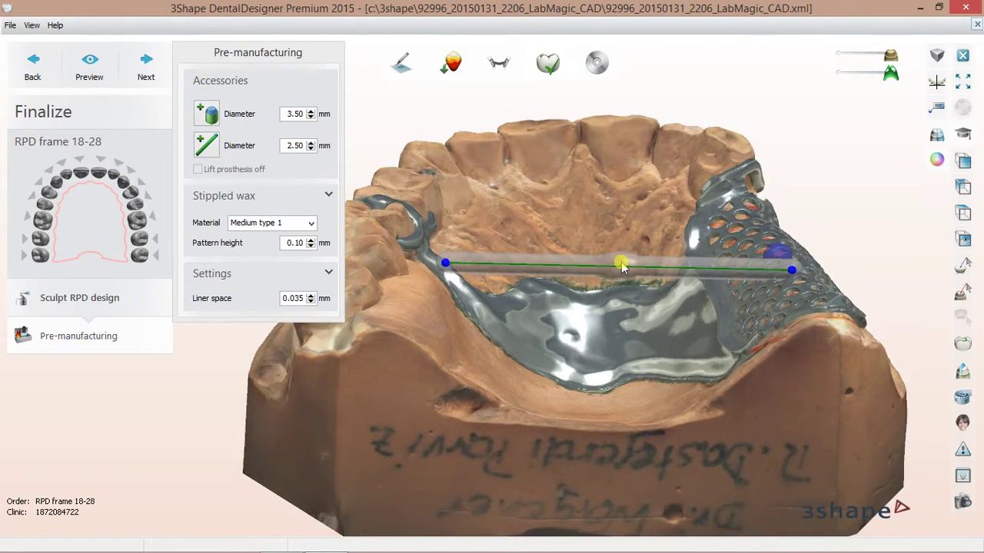
pyautogui.click(621, 267)
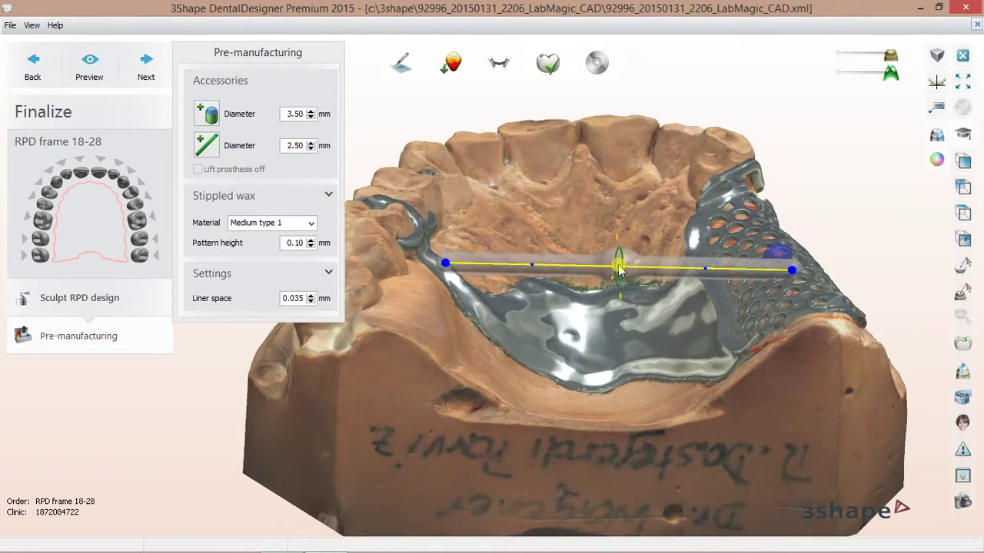
pyautogui.moveTo(577, 371); pyautogui.dragTo(565, 438, button='right')
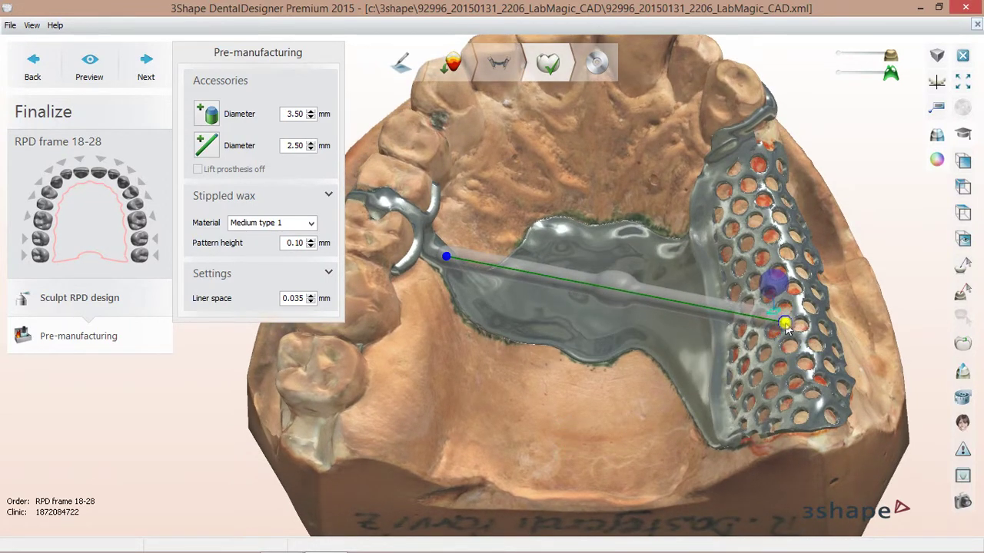
pyautogui.moveTo(785, 326); pyautogui.dragTo(774, 320)
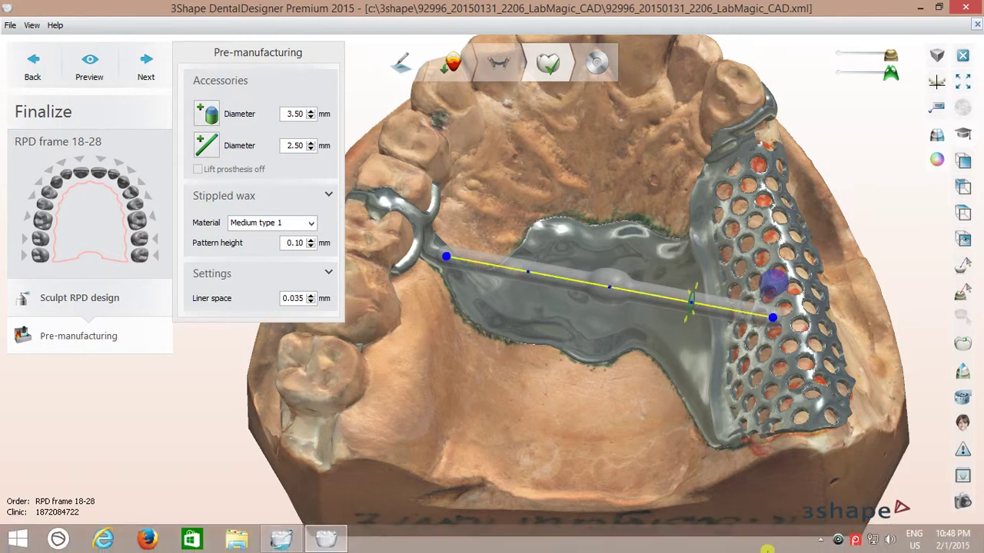
pyautogui.rightClick(837, 541)
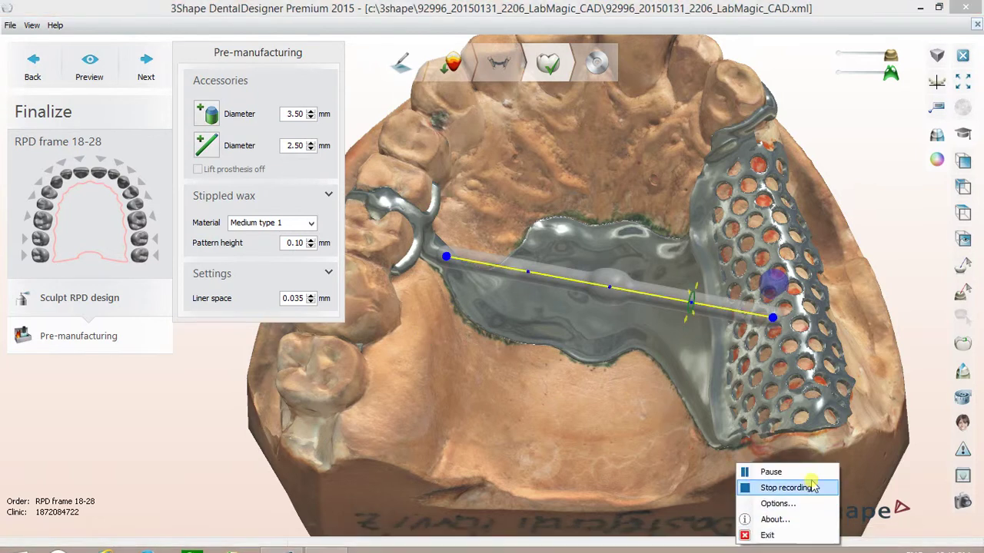
pyautogui.click(811, 476)
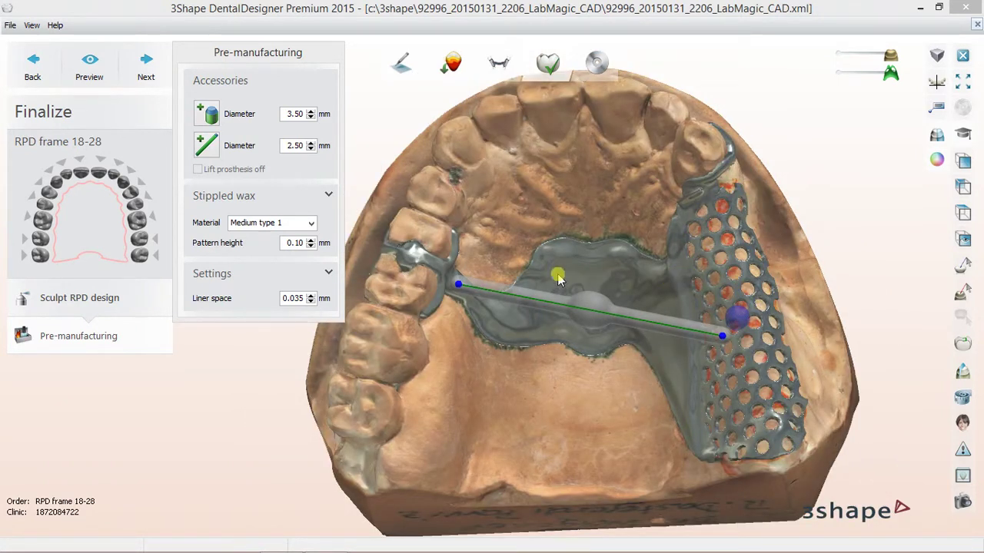
pyautogui.moveTo(719, 296)
pyautogui.mouseDown(button='right')
pyautogui.moveTo(723, 239)
pyautogui.moveTo(717, 261)
pyautogui.mouseUp(button='right')
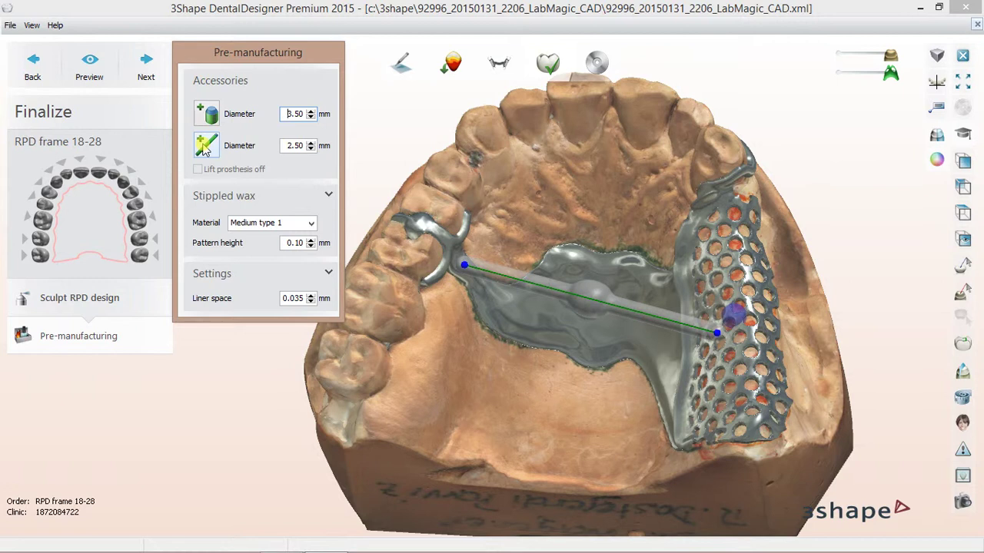
# Draw a second bar from the mesh grid's front end to the existing palatal connector
pyautogui.click(206, 149)
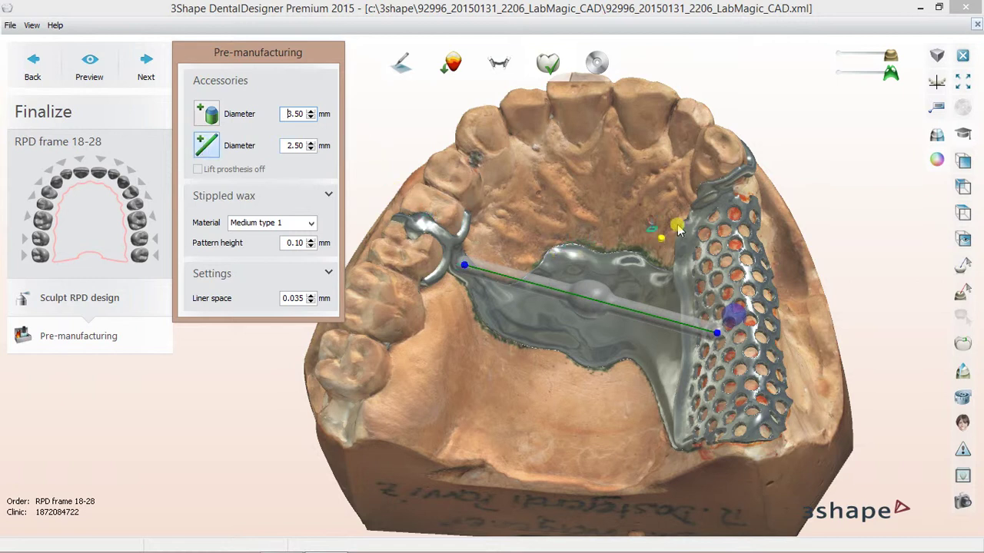
pyautogui.click(714, 206)
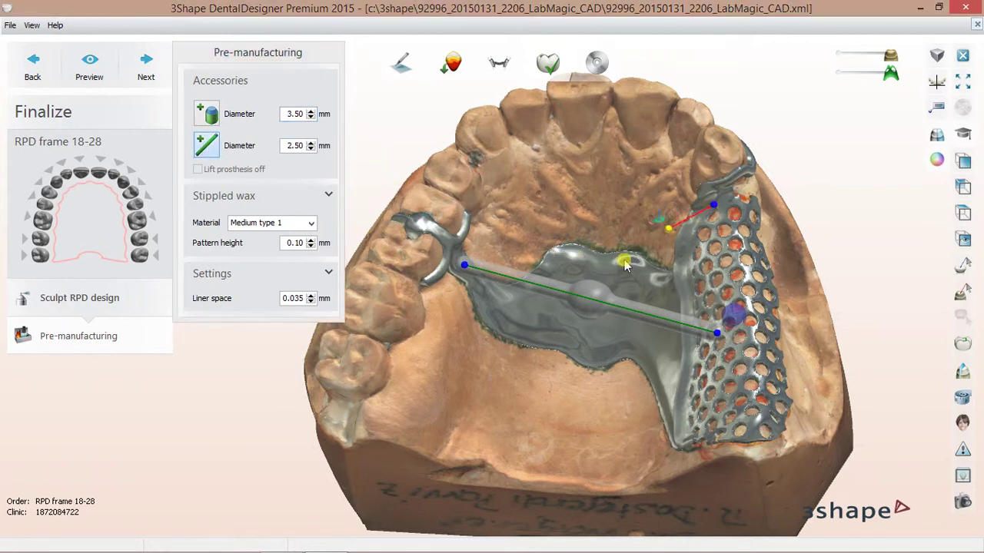
pyautogui.click(589, 301)
pyautogui.moveTo(549, 351); pyautogui.dragTo(588, 300, button='right')
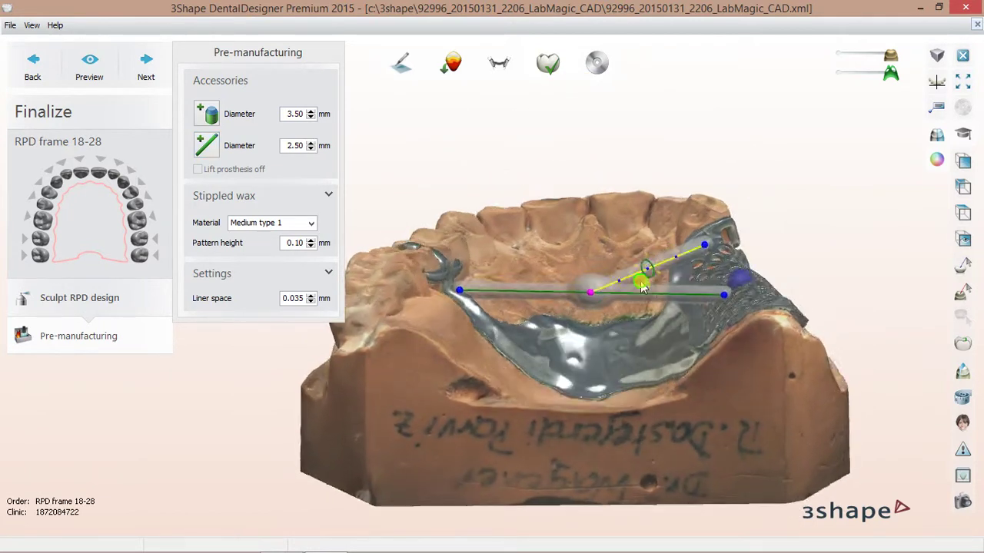
pyautogui.moveTo(589, 300)
pyautogui.mouseDown(button='right')
pyautogui.moveTo(650, 259)
pyautogui.moveTo(659, 329)
pyautogui.mouseUp(button='right')
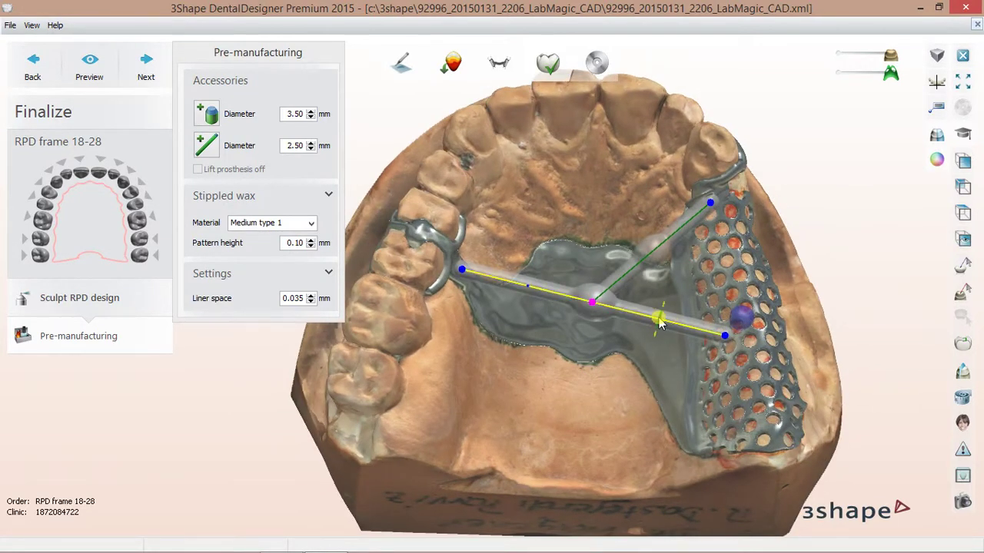
# Slide the bar point toward the junction and inspect the bars from several angles
pyautogui.moveTo(659, 323); pyautogui.dragTo(531, 290)
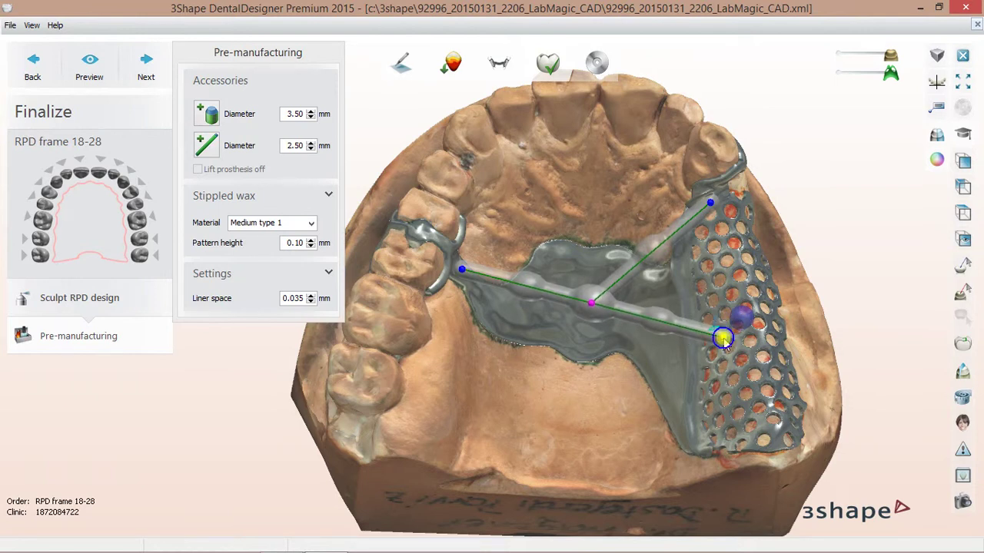
pyautogui.moveTo(467, 278)
pyautogui.mouseDown(button='right')
pyautogui.moveTo(468, 226)
pyautogui.moveTo(461, 292)
pyautogui.moveTo(470, 286)
pyautogui.mouseUp(button='right')
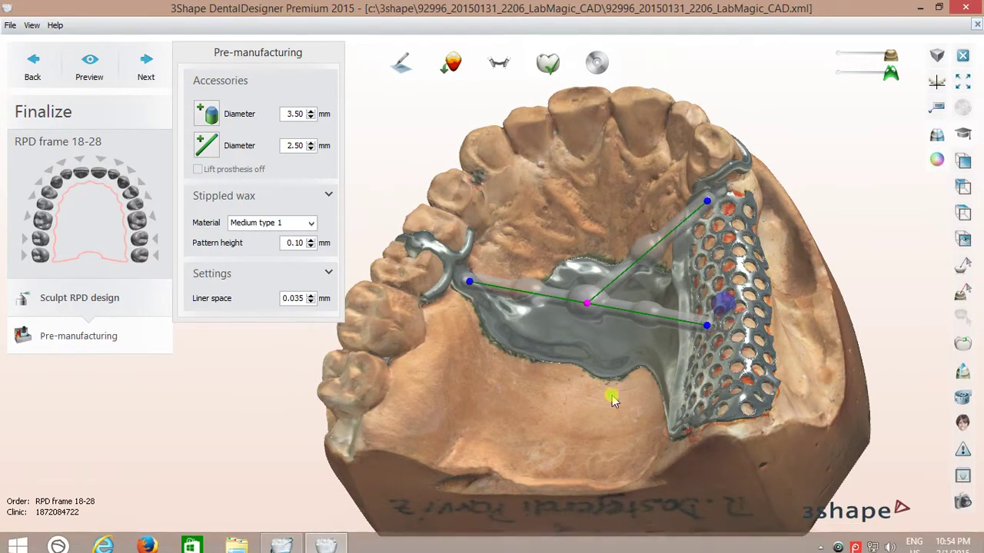
pyautogui.moveTo(611, 395)
pyautogui.mouseDown(button='right')
pyautogui.moveTo(654, 406)
pyautogui.moveTo(658, 395)
pyautogui.mouseUp(button='right')
pyautogui.moveTo(669, 228)
pyautogui.mouseDown(button='right')
pyautogui.moveTo(769, 213)
pyautogui.moveTo(654, 183)
pyautogui.moveTo(589, 182)
pyautogui.moveTo(735, 269)
pyautogui.mouseUp(button='right')
pyautogui.scroll(3, 735, 269)
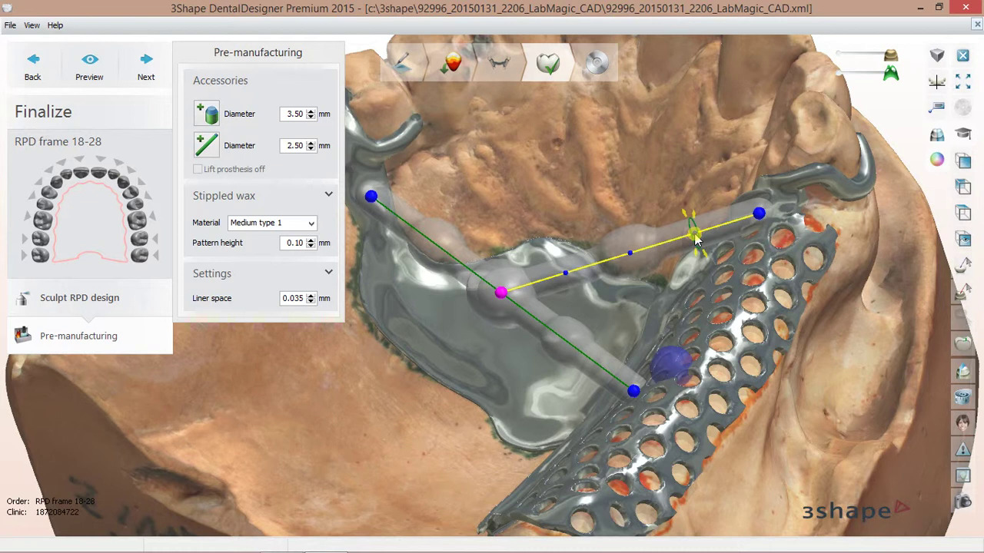
pyautogui.moveTo(521, 292)
pyautogui.mouseDown(button='right')
pyautogui.moveTo(534, 289)
pyautogui.moveTo(534, 308)
pyautogui.mouseUp(button='right')
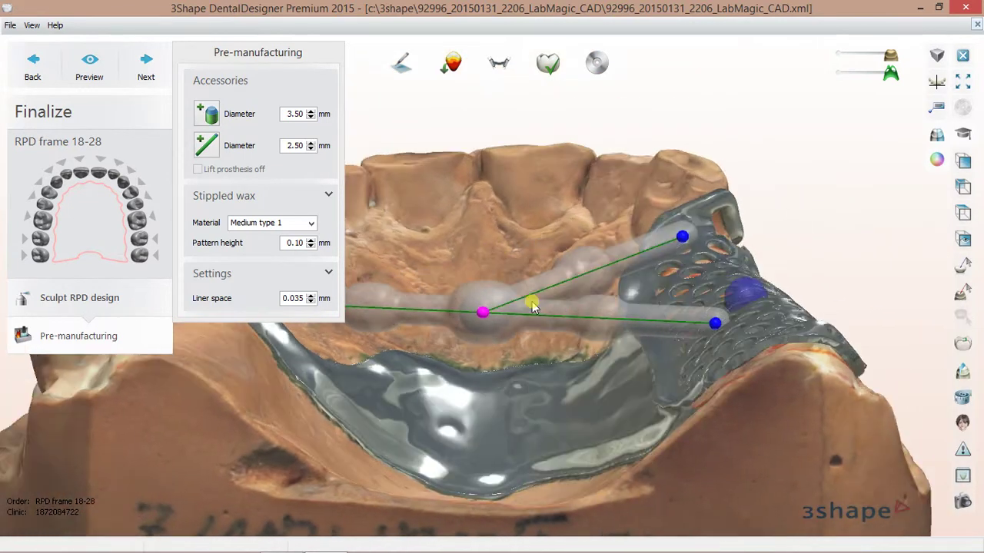
# Split the connector at the magenta junction and drag the new joint higher on the palate
pyautogui.click(482, 312)
pyautogui.rightClick(483, 313)
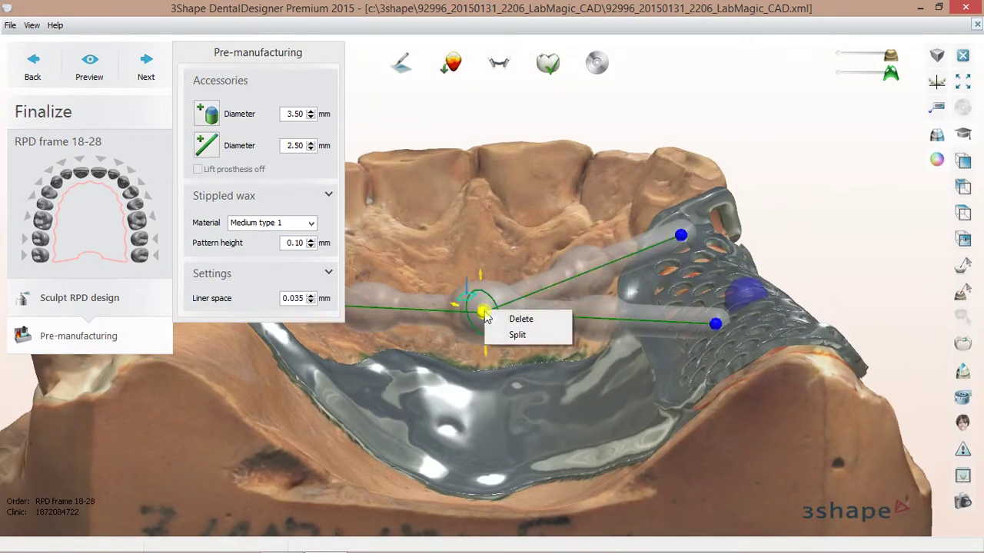
pyautogui.click(515, 335)
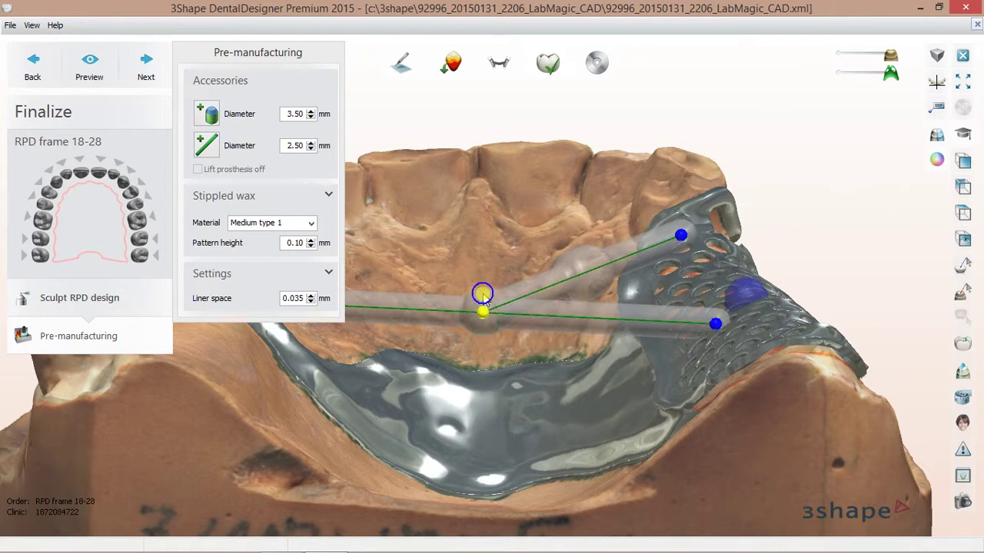
pyautogui.moveTo(484, 300); pyautogui.dragTo(484, 245)
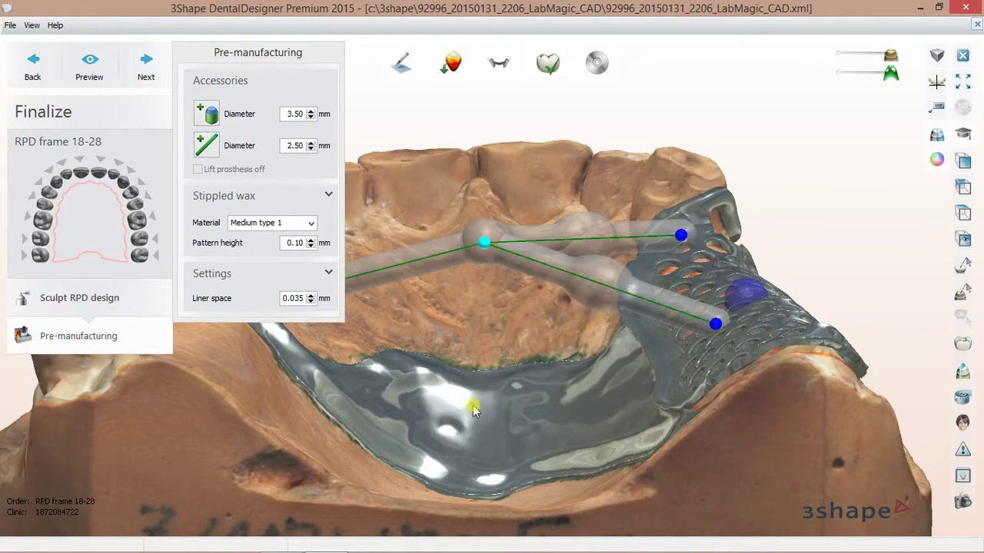
# Move the upper connector endpoint until it sits on the retention mesh
pyautogui.moveTo(577, 406); pyautogui.dragTo(487, 309, button='right')
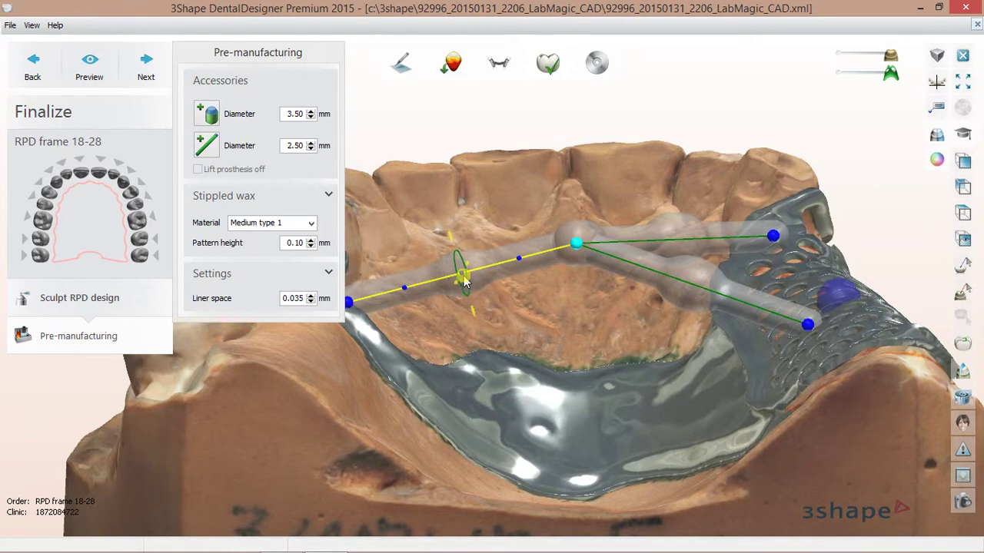
pyautogui.moveTo(553, 351)
pyautogui.mouseDown(button='right')
pyautogui.moveTo(550, 405)
pyautogui.moveTo(675, 309)
pyautogui.mouseUp(button='right')
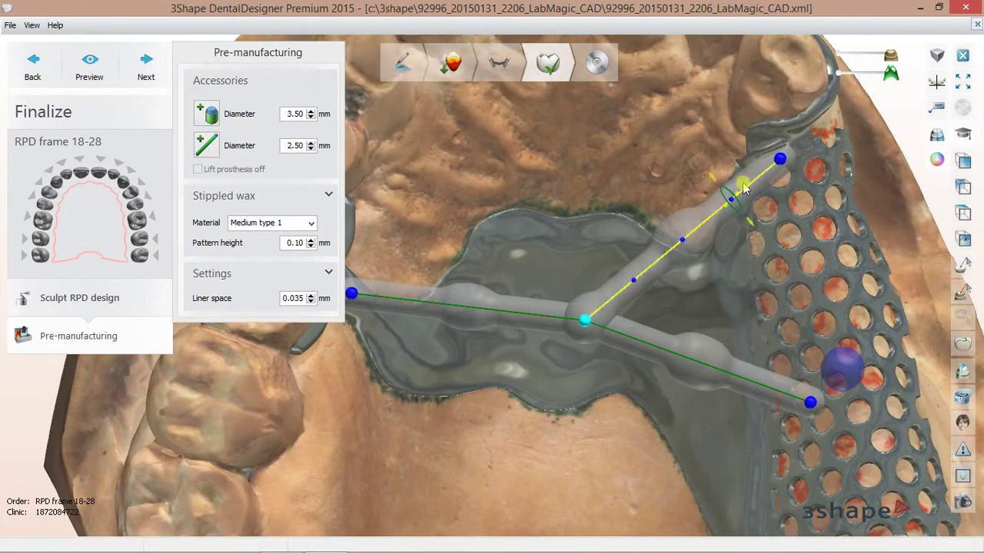
pyautogui.moveTo(776, 160)
pyautogui.mouseDown()
pyautogui.moveTo(743, 199)
pyautogui.moveTo(736, 224)
pyautogui.mouseUp()
pyautogui.moveTo(753, 228)
pyautogui.mouseDown(button='right')
pyautogui.moveTo(800, 266)
pyautogui.moveTo(773, 281)
pyautogui.moveTo(753, 261)
pyautogui.mouseUp(button='right')
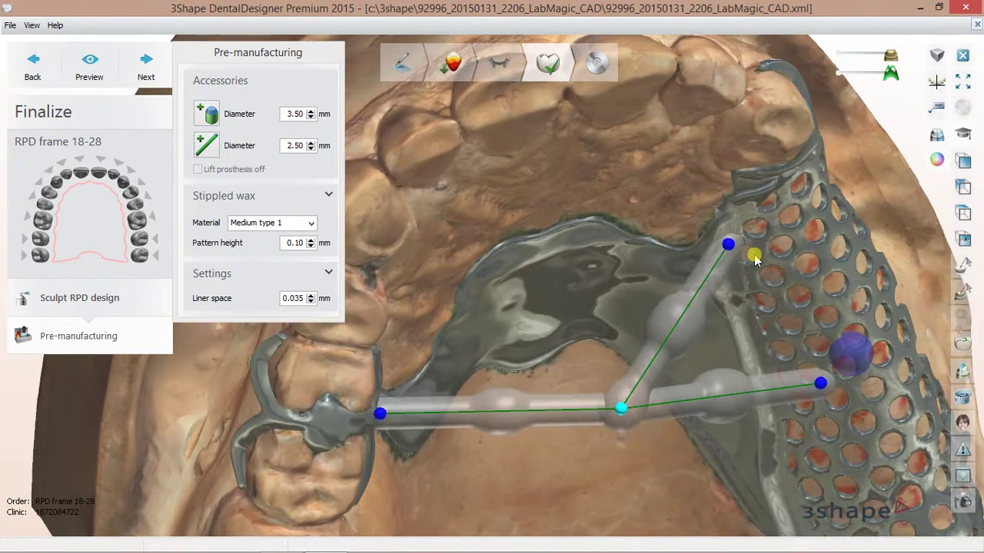
pyautogui.moveTo(728, 245)
pyautogui.mouseDown()
pyautogui.moveTo(754, 254)
pyautogui.moveTo(758, 269)
pyautogui.moveTo(758, 214)
pyautogui.mouseUp()
pyautogui.moveTo(759, 218)
pyautogui.mouseDown(button='right')
pyautogui.moveTo(764, 234)
pyautogui.moveTo(742, 192)
pyautogui.mouseUp(button='right')
pyautogui.moveTo(735, 176); pyautogui.dragTo(725, 166)
pyautogui.moveTo(734, 177)
pyautogui.mouseDown(button='right')
pyautogui.moveTo(813, 221)
pyautogui.moveTo(749, 258)
pyautogui.moveTo(750, 204)
pyautogui.moveTo(808, 245)
pyautogui.moveTo(764, 169)
pyautogui.moveTo(750, 218)
pyautogui.moveTo(794, 450)
pyautogui.mouseUp(button='right')
# Pull the lower connector endpoint inward onto the mesh, then check the lower bar and central joint
pyautogui.moveTo(799, 466); pyautogui.dragTo(784, 480)
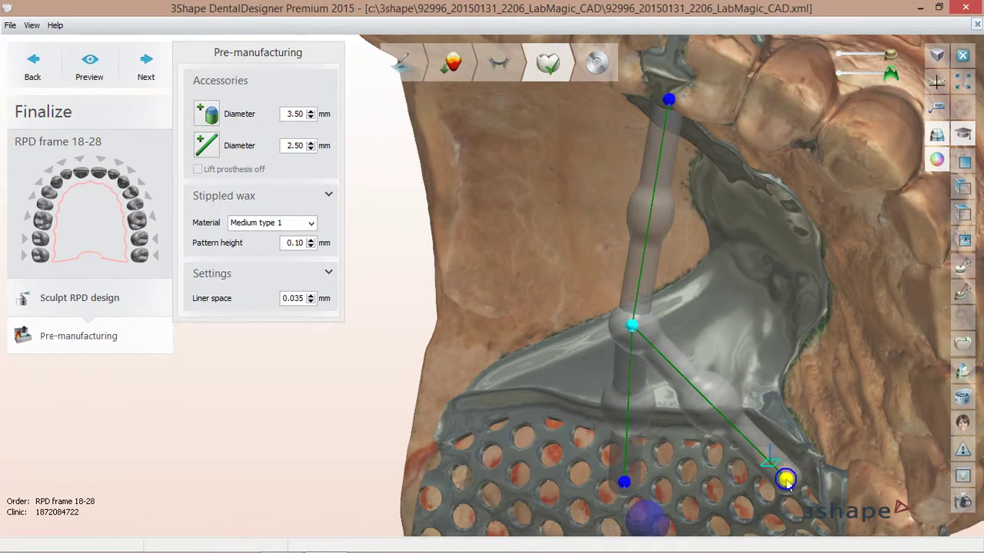
pyautogui.click(724, 419)
pyautogui.moveTo(740, 351)
pyautogui.mouseDown(button='right')
pyautogui.moveTo(766, 248)
pyautogui.moveTo(697, 217)
pyautogui.moveTo(546, 276)
pyautogui.moveTo(580, 276)
pyautogui.moveTo(613, 235)
pyautogui.moveTo(630, 302)
pyautogui.moveTo(618, 308)
pyautogui.moveTo(593, 274)
pyautogui.moveTo(612, 277)
pyautogui.mouseUp(button='right')
pyautogui.click(647, 213)
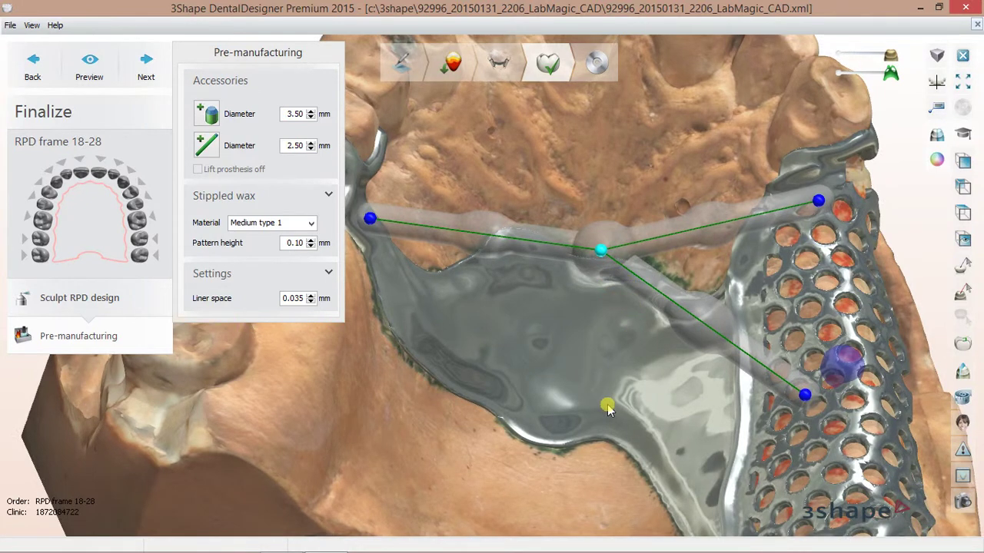
pyautogui.scroll(-5, 607, 409)
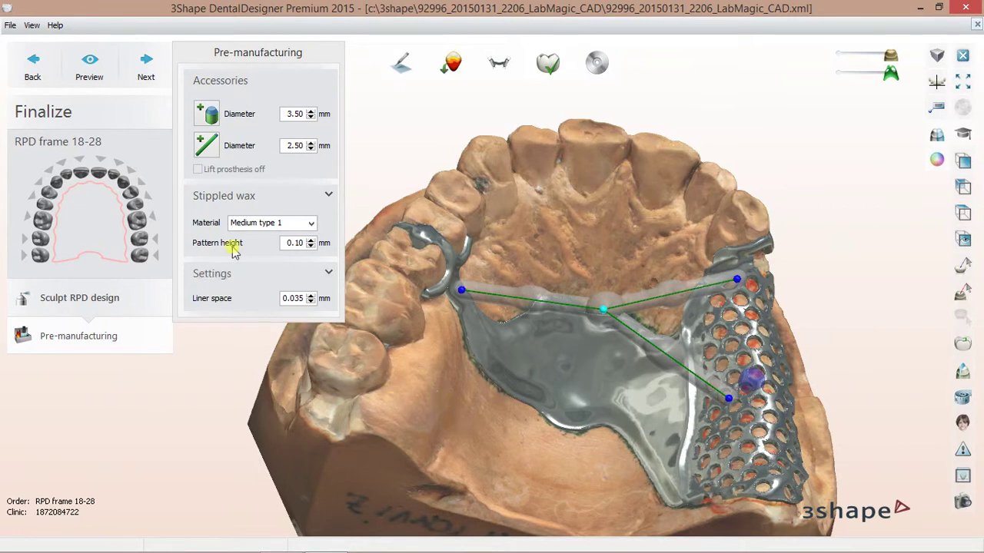
# Generate the framework preview with Medium type 1 stippled wax and solid connector bars
pyautogui.click(79, 69)
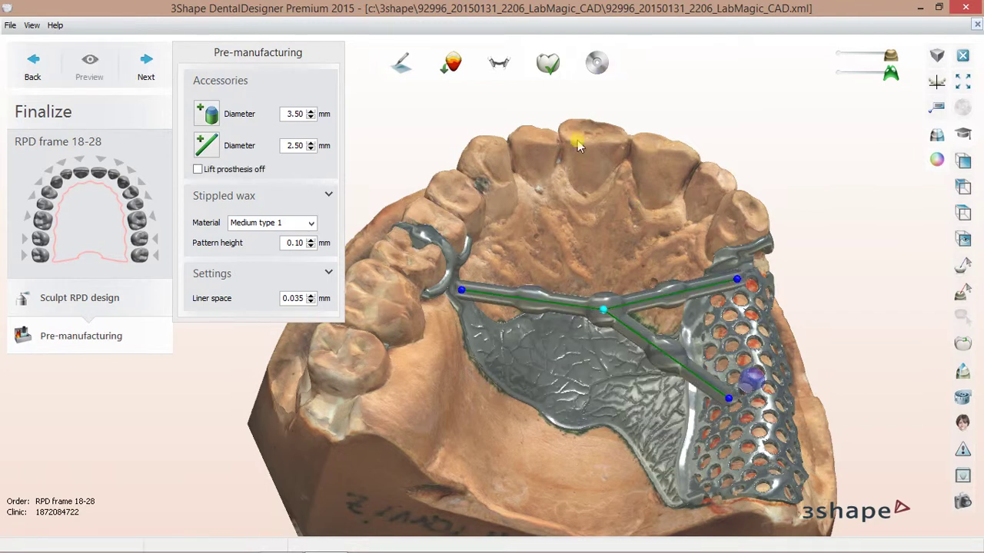
pyautogui.moveTo(620, 222)
pyautogui.mouseDown(button='right')
pyautogui.moveTo(610, 266)
pyautogui.moveTo(575, 268)
pyautogui.moveTo(608, 221)
pyautogui.moveTo(617, 233)
pyautogui.moveTo(597, 187)
pyautogui.moveTo(592, 212)
pyautogui.moveTo(604, 213)
pyautogui.moveTo(601, 192)
pyautogui.mouseUp(button='right')
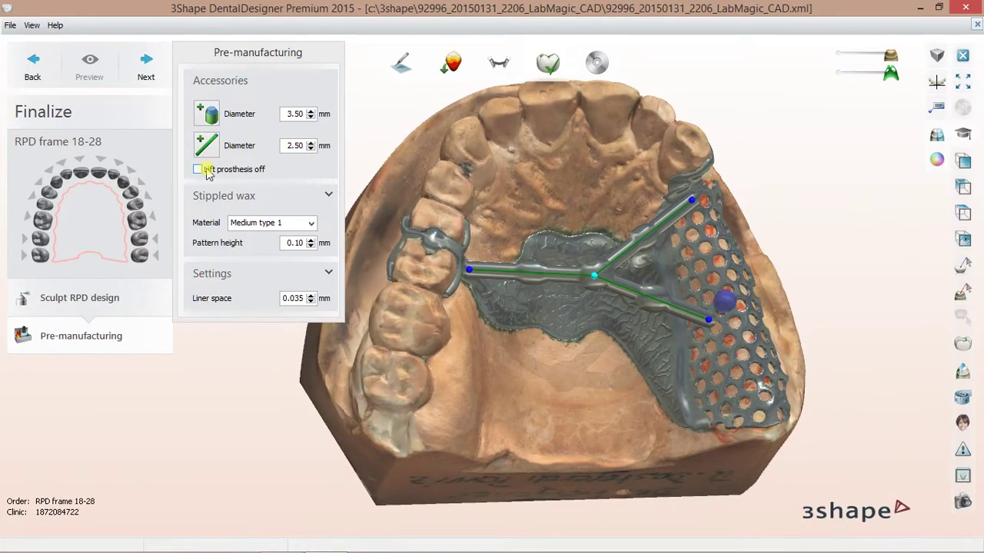
pyautogui.click(197, 169)
pyautogui.moveTo(421, 411)
pyautogui.mouseDown(button='right')
pyautogui.moveTo(512, 377)
pyautogui.moveTo(560, 423)
pyautogui.moveTo(525, 475)
pyautogui.mouseUp(button='right')
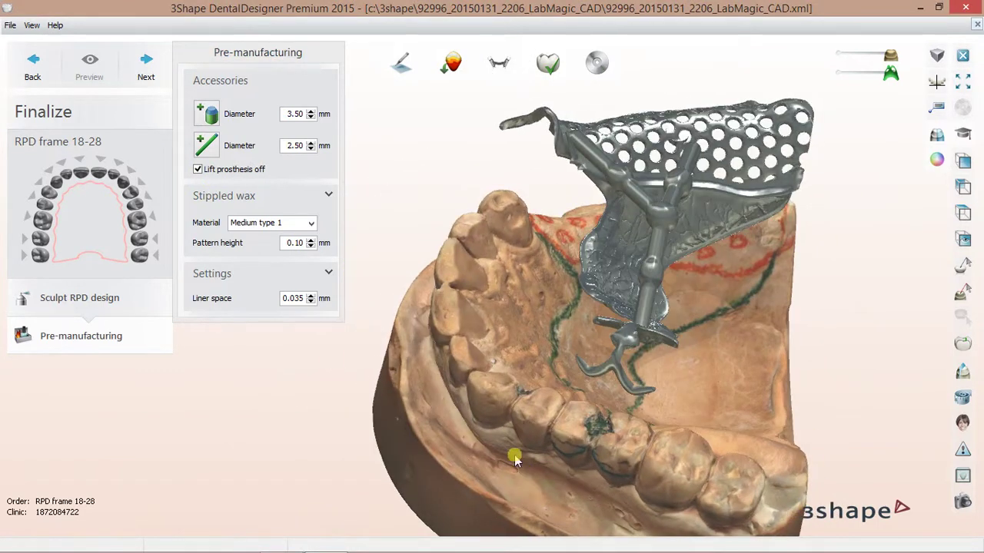
pyautogui.click(198, 170)
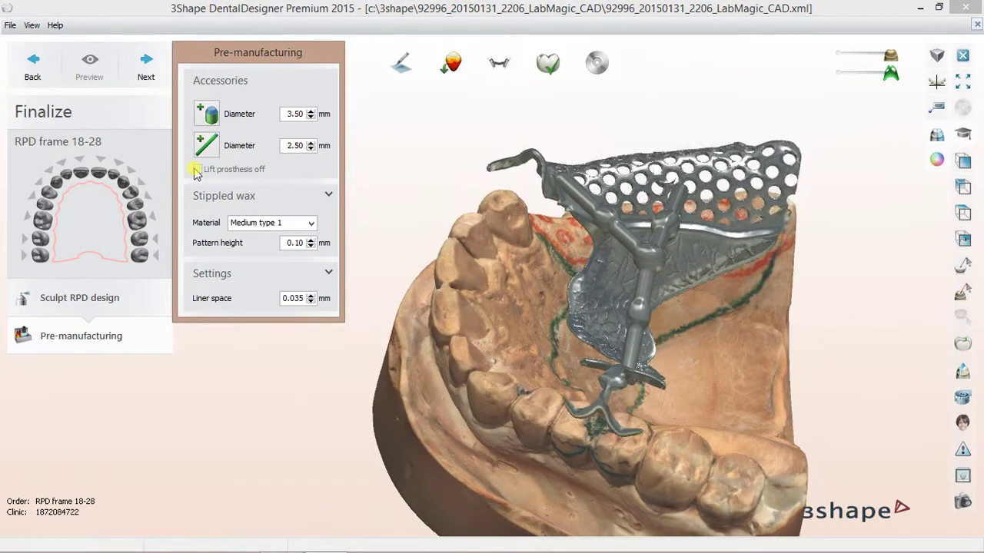
pyautogui.scroll(3, 586, 282)
pyautogui.scroll(3, 586, 282)
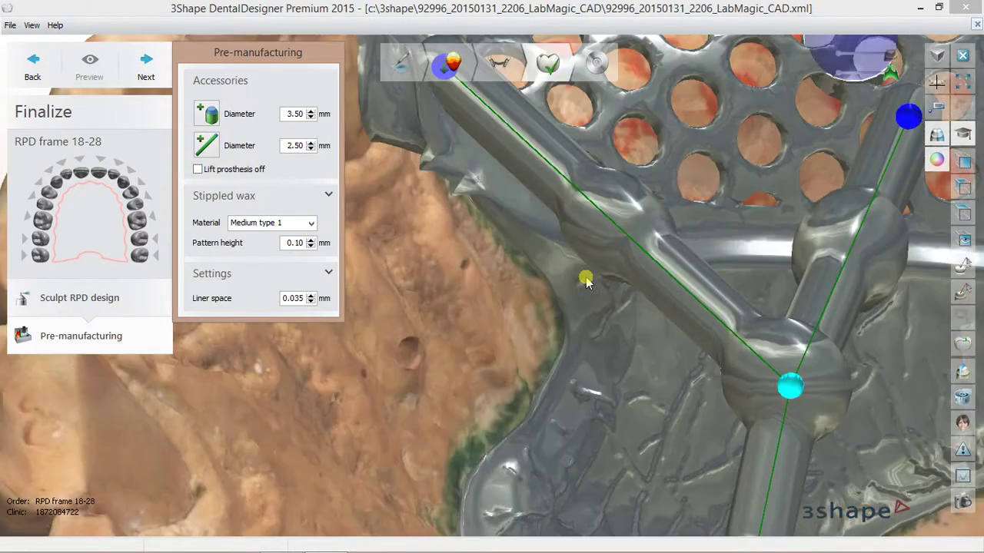
pyautogui.moveTo(521, 310)
pyautogui.mouseDown(button='right')
pyautogui.moveTo(545, 249)
pyautogui.moveTo(553, 281)
pyautogui.moveTo(593, 275)
pyautogui.moveTo(507, 340)
pyautogui.mouseUp(button='right')
pyautogui.scroll(-3, 565, 296)
pyautogui.scroll(2, 555, 292)
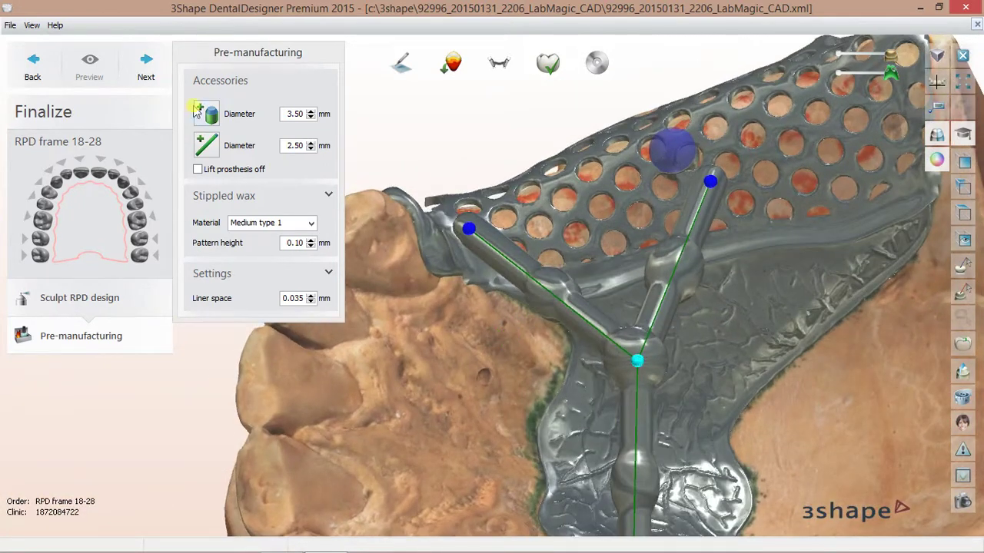
pyautogui.scroll(-2, 527, 374)
pyautogui.scroll(-1, 527, 393)
pyautogui.moveTo(527, 394)
pyautogui.mouseDown(button='right')
pyautogui.moveTo(527, 448)
pyautogui.moveTo(552, 345)
pyautogui.moveTo(577, 340)
pyautogui.moveTo(610, 358)
pyautogui.moveTo(632, 395)
pyautogui.moveTo(622, 451)
pyautogui.moveTo(595, 450)
pyautogui.moveTo(575, 395)
pyautogui.moveTo(513, 397)
pyautogui.mouseUp(button='right')
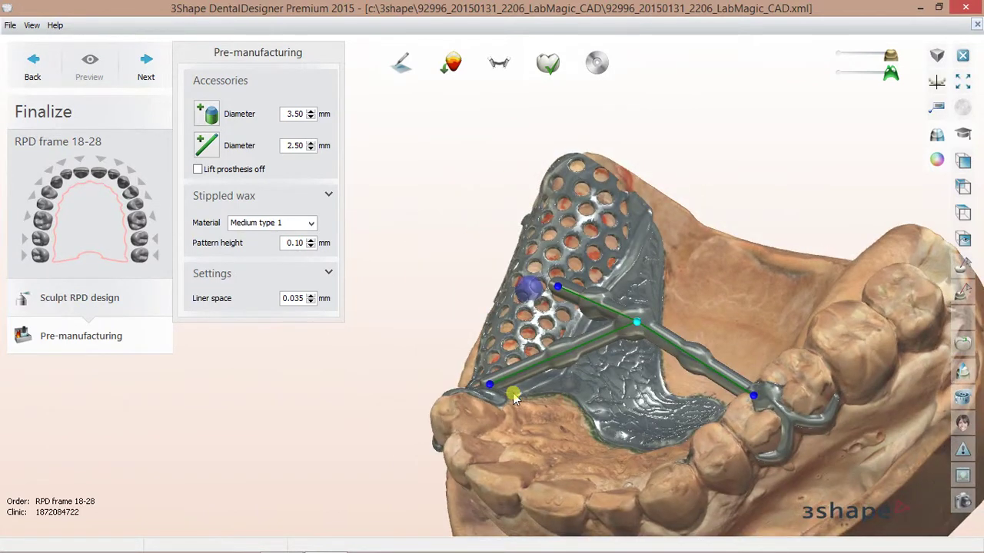
pyautogui.click(143, 65)
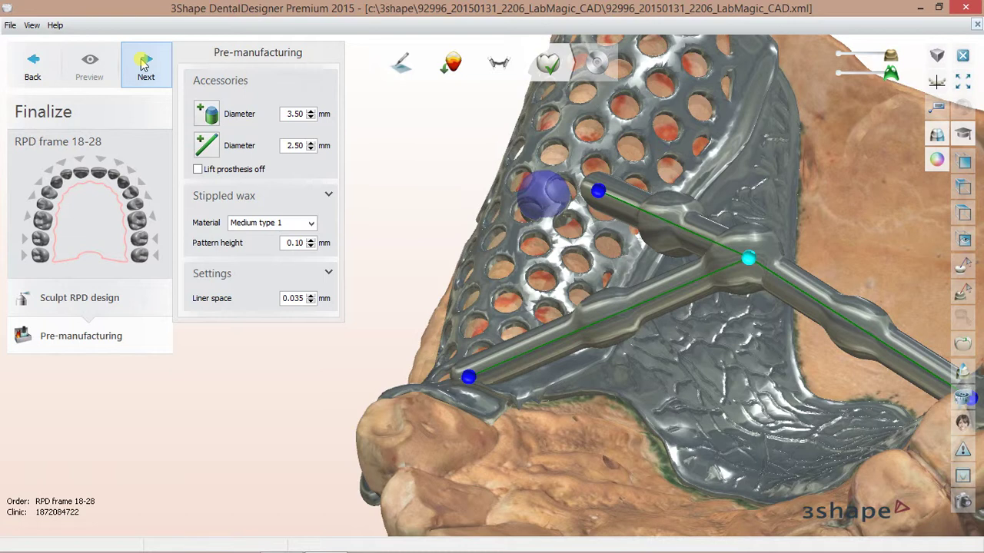
# Complete pre-manufacturing to save the RPD frame 18-28 design, then review the palate from above
pyautogui.click(143, 65)
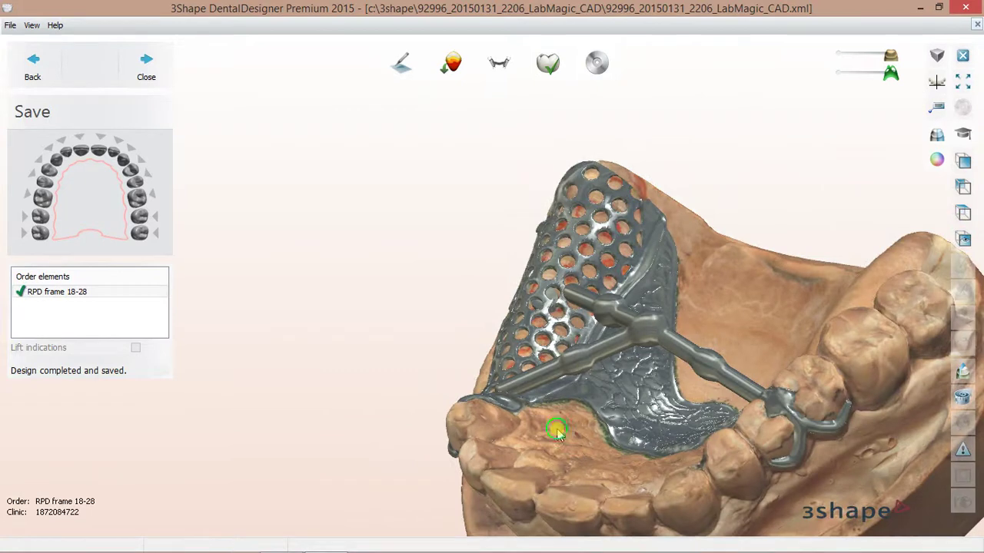
pyautogui.moveTo(556, 432)
pyautogui.mouseDown(button='right')
pyautogui.moveTo(668, 398)
pyautogui.moveTo(663, 413)
pyautogui.moveTo(587, 464)
pyautogui.moveTo(488, 307)
pyautogui.moveTo(397, 333)
pyautogui.moveTo(441, 373)
pyautogui.moveTo(394, 361)
pyautogui.moveTo(456, 377)
pyautogui.moveTo(512, 279)
pyautogui.moveTo(463, 359)
pyautogui.moveTo(498, 327)
pyautogui.moveTo(499, 307)
pyautogui.moveTo(511, 320)
pyautogui.moveTo(502, 358)
pyautogui.moveTo(566, 387)
pyautogui.mouseUp(button='right')
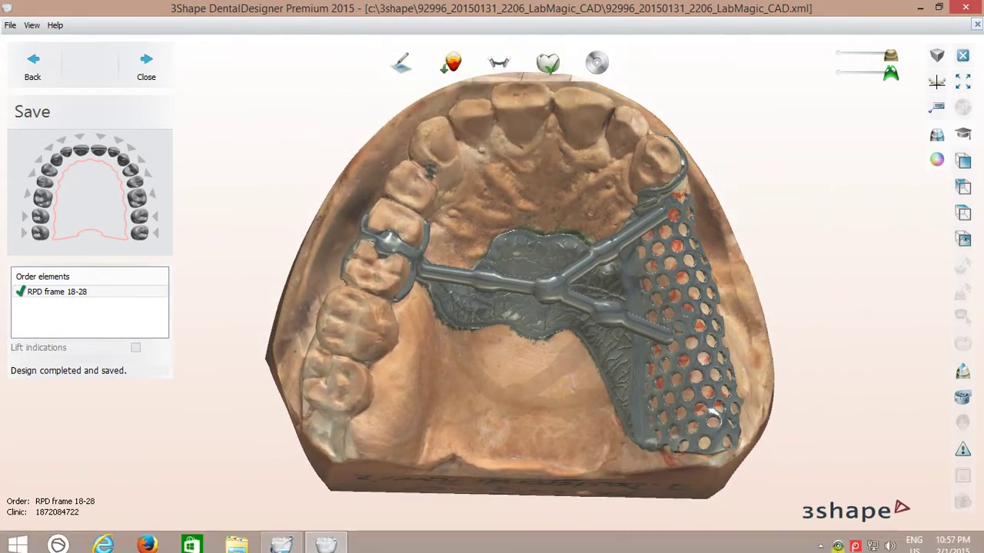
pyautogui.rightClick(841, 541)
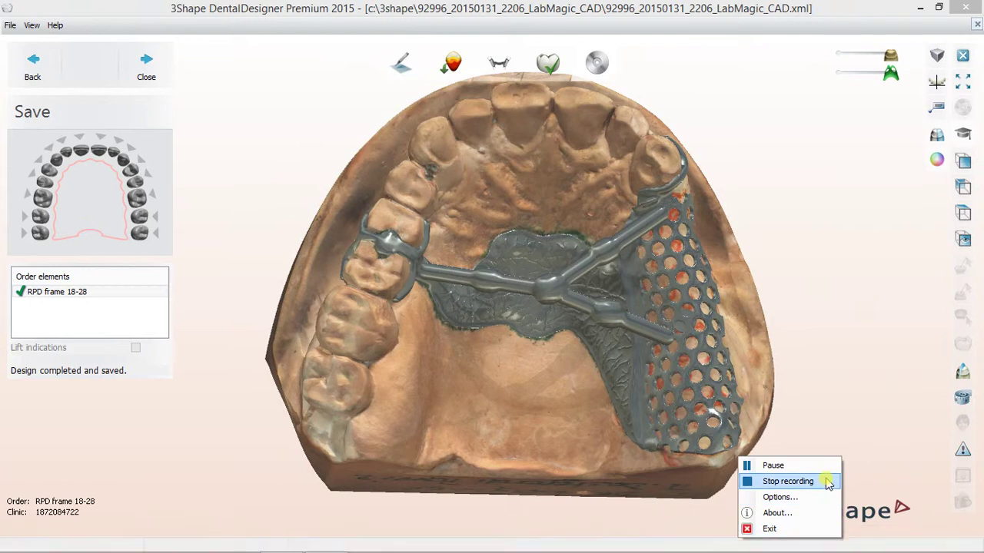